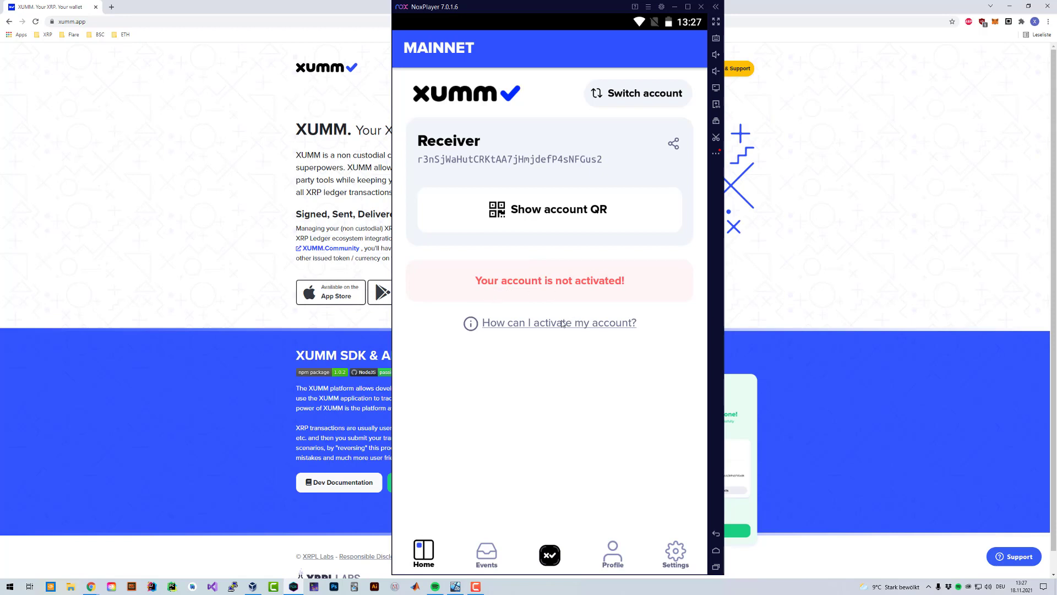
Read XUMM's help on activating the account with a 10 XRP deposit and dismiss it
left_click(539, 323)
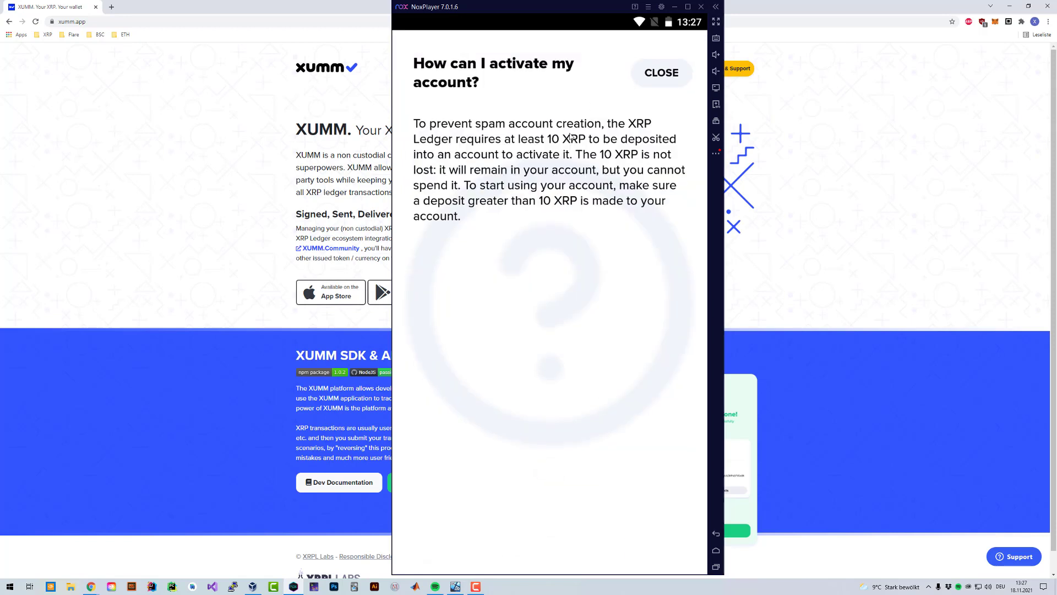
left_click(662, 73)
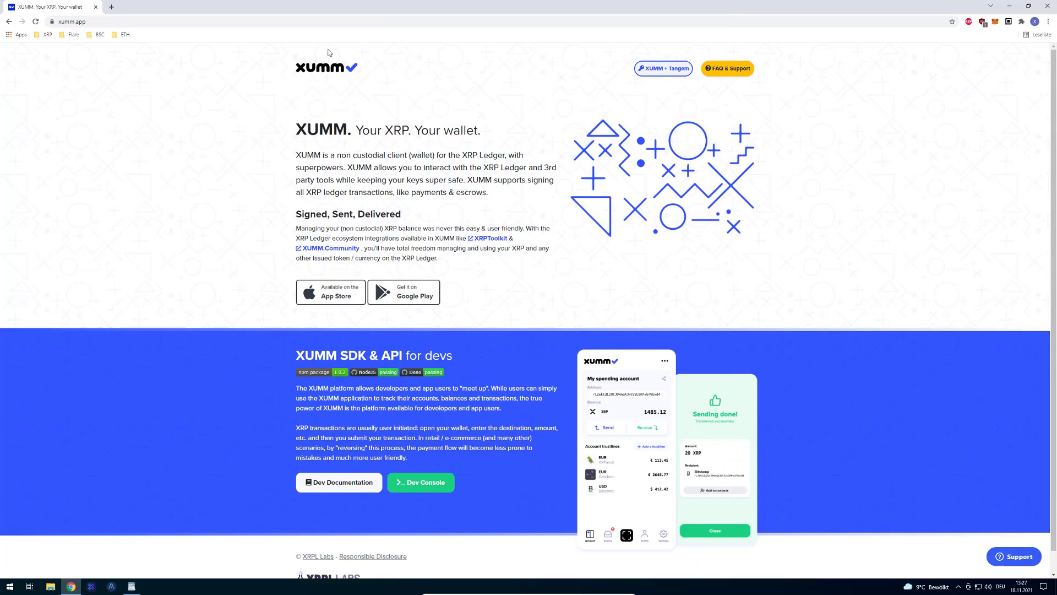
Search Google for 'buy xrp' in a new tab and open Binance's How to Buy XRP result
key("ctrl+t")
type("buy xrp")
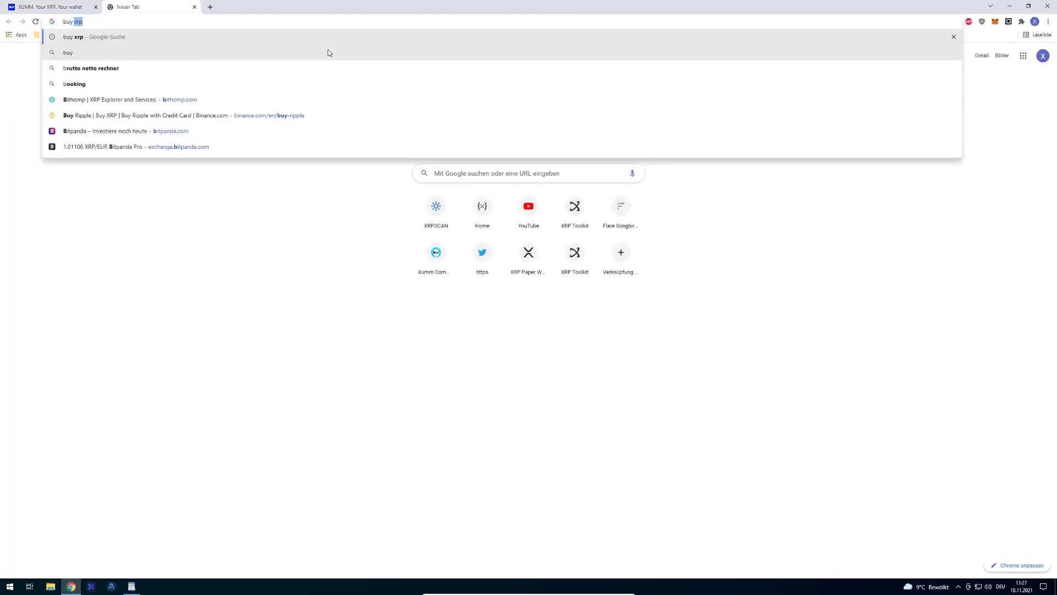
key("Return")
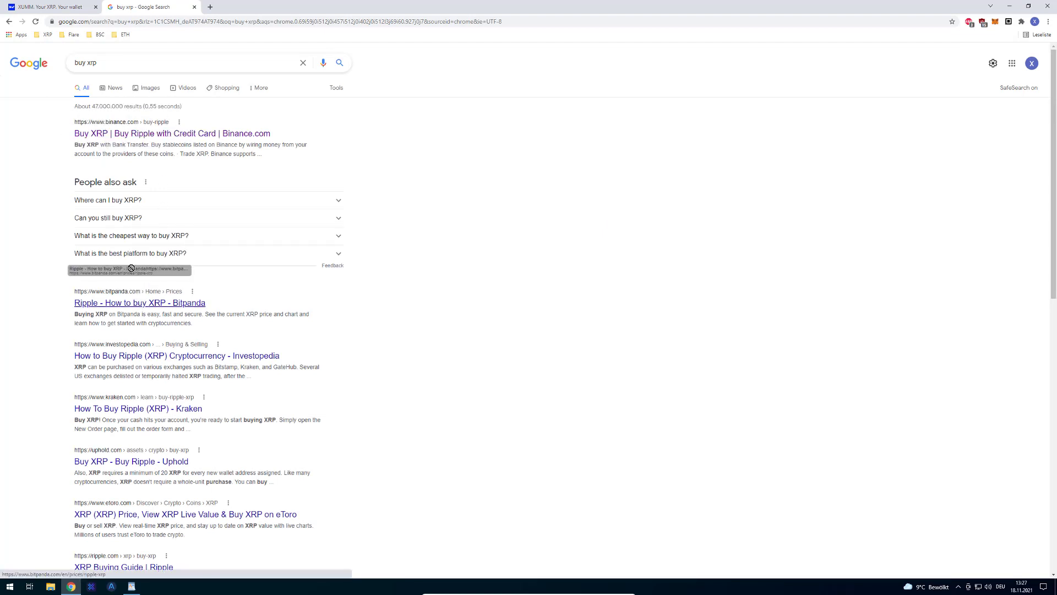
scroll(136, 265, "down", 1)
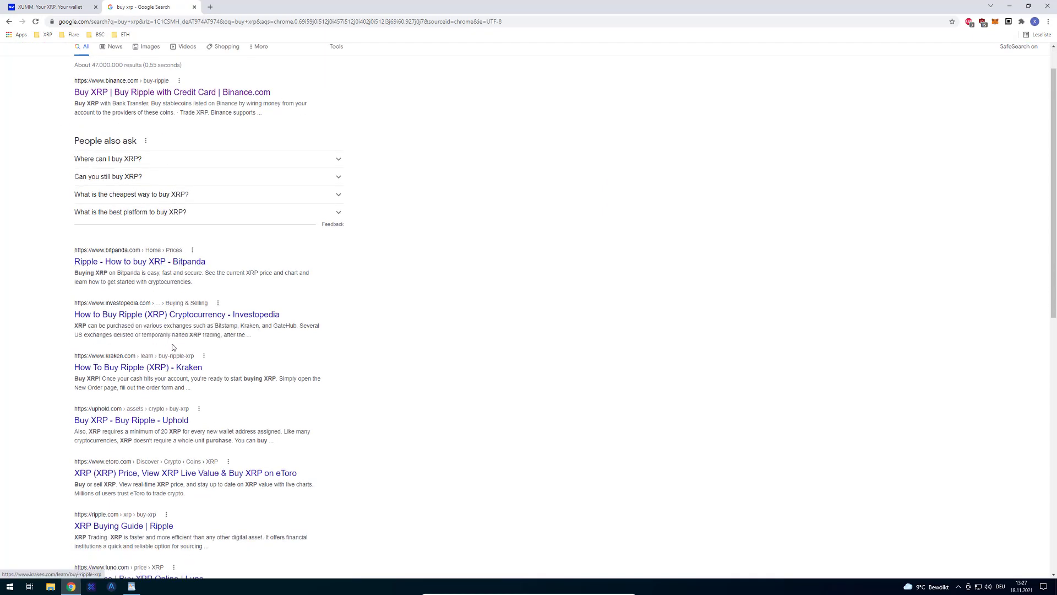
scroll(176, 367, "up", 1)
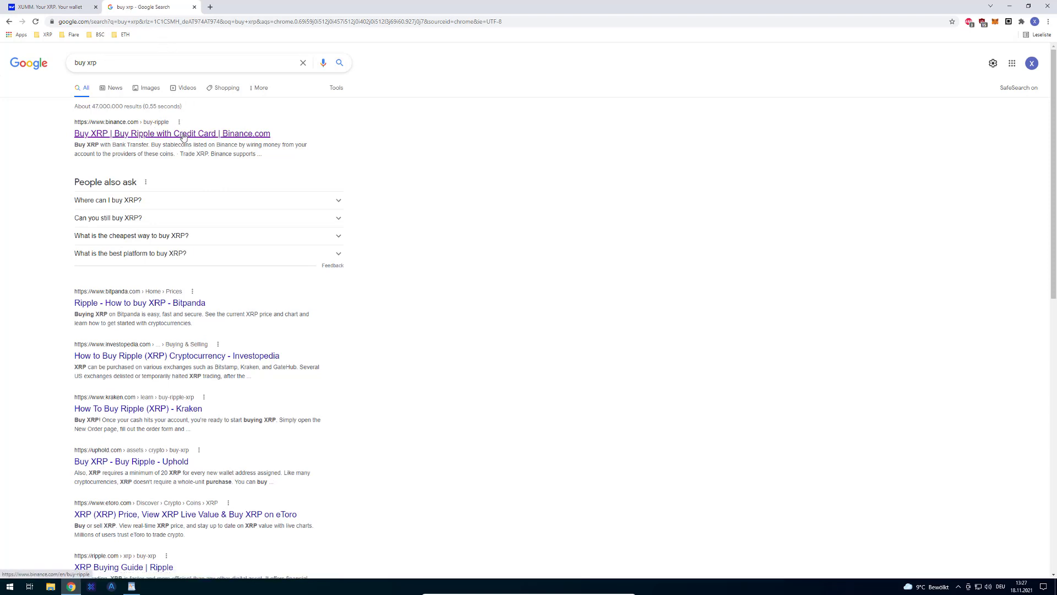
left_click(182, 133)
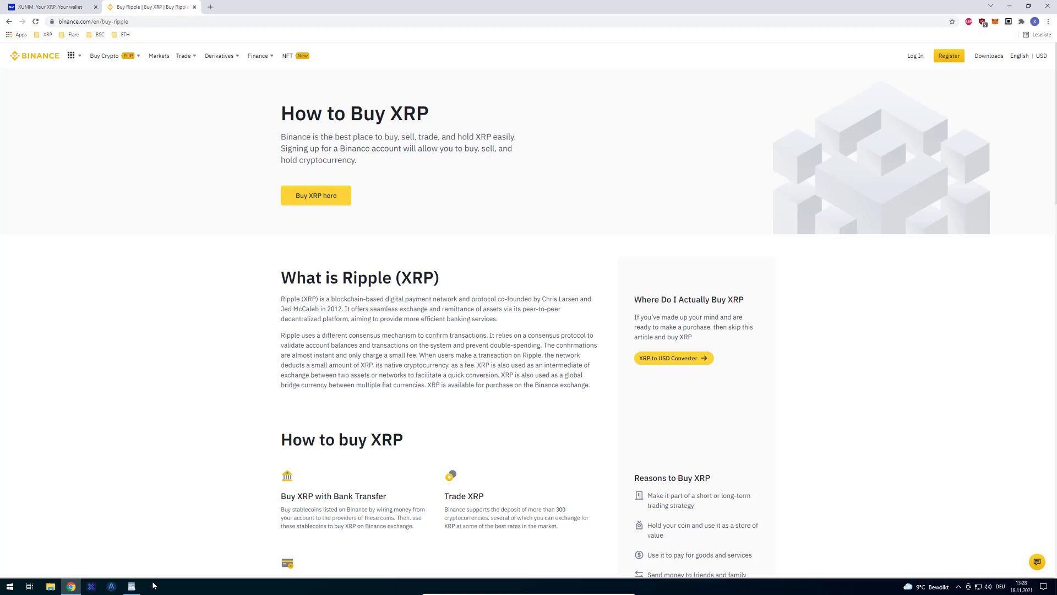
Bring up the WordPad document maximized and review the Overview and Withdraw Crypto screenshots
left_click(132, 586)
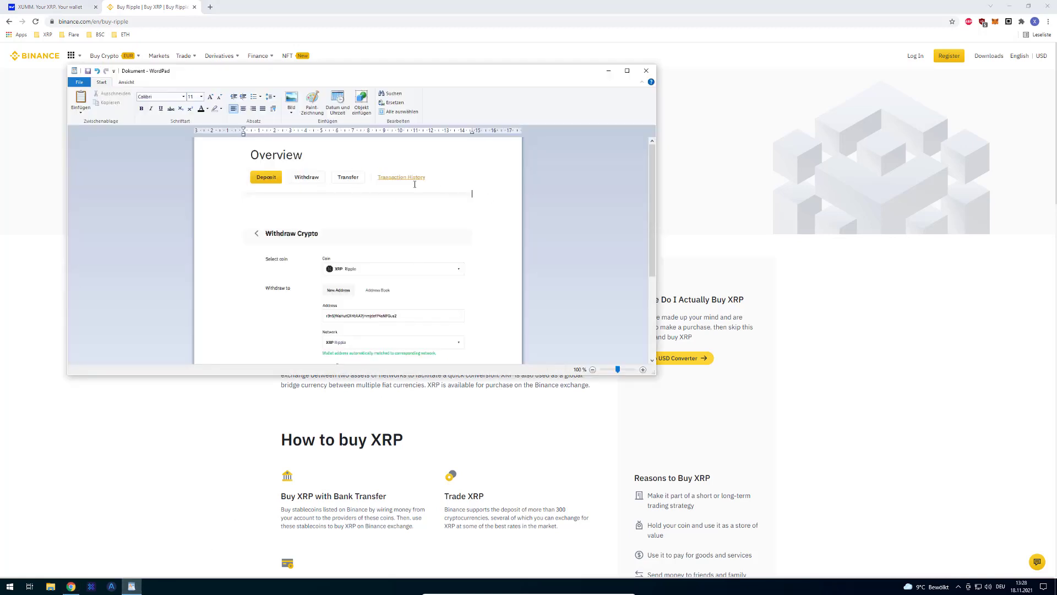
scroll(414, 184, "up", 2)
double_click(470, 76)
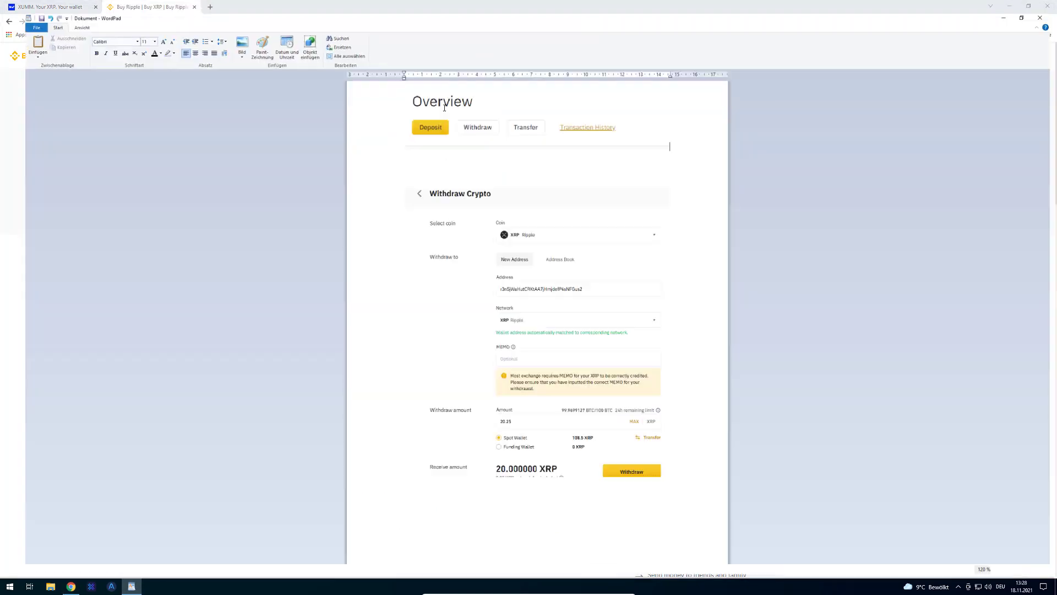
left_click(434, 116)
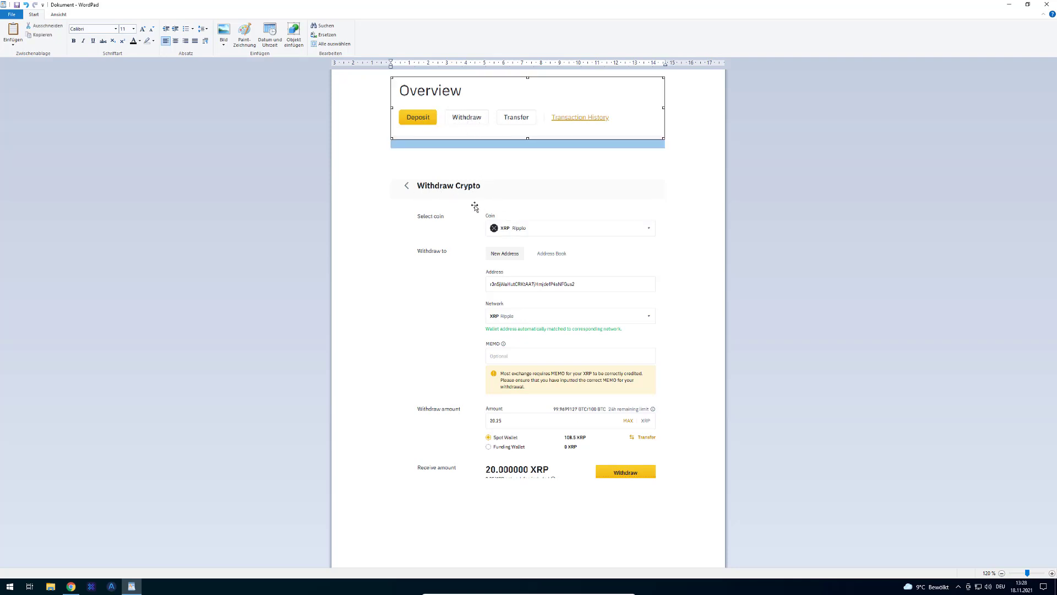
left_click(506, 223)
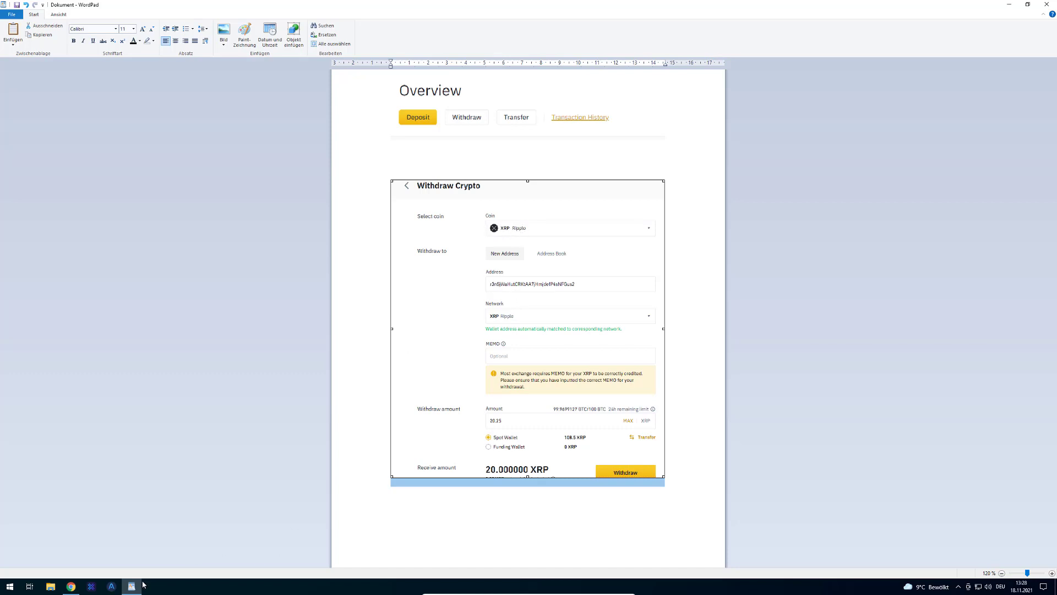
Place the XUMM emulator beside the withdrawal screenshot to compare the Receiver address
key("alt+Tab")
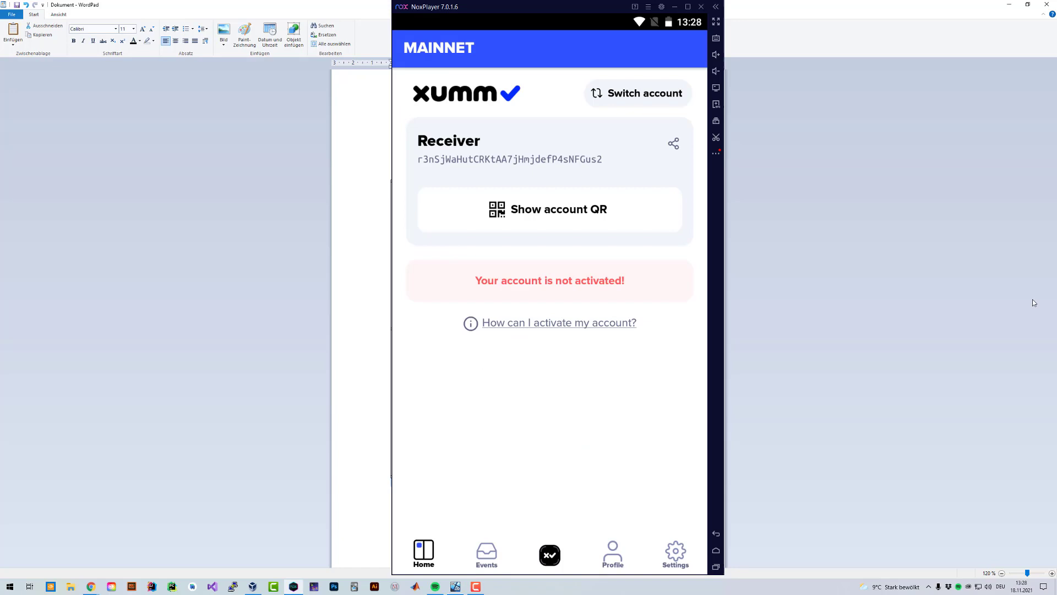
left_click_drag(536, 21, 800, 61)
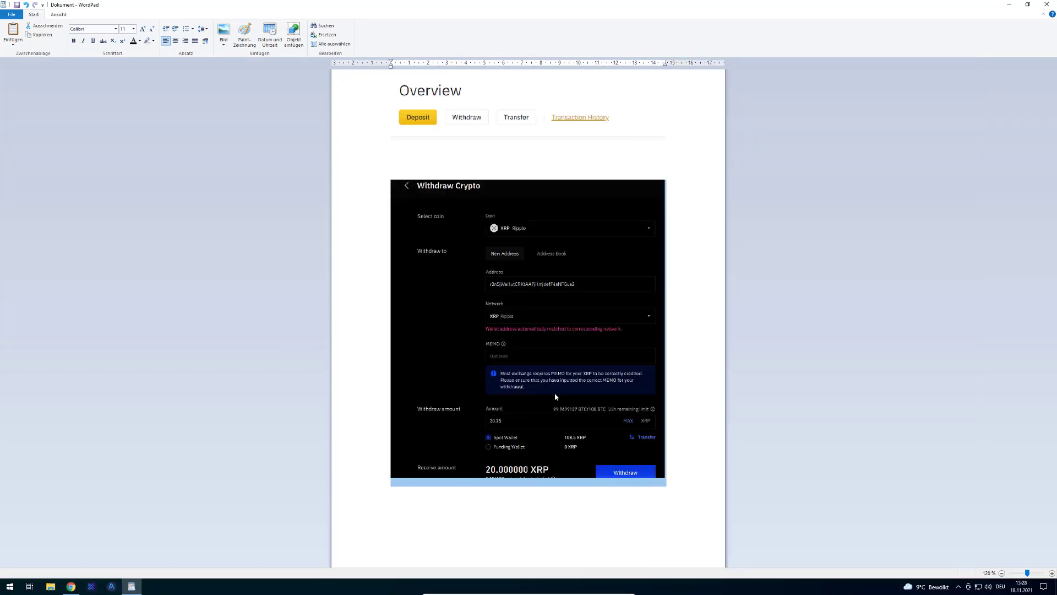
left_click(751, 316)
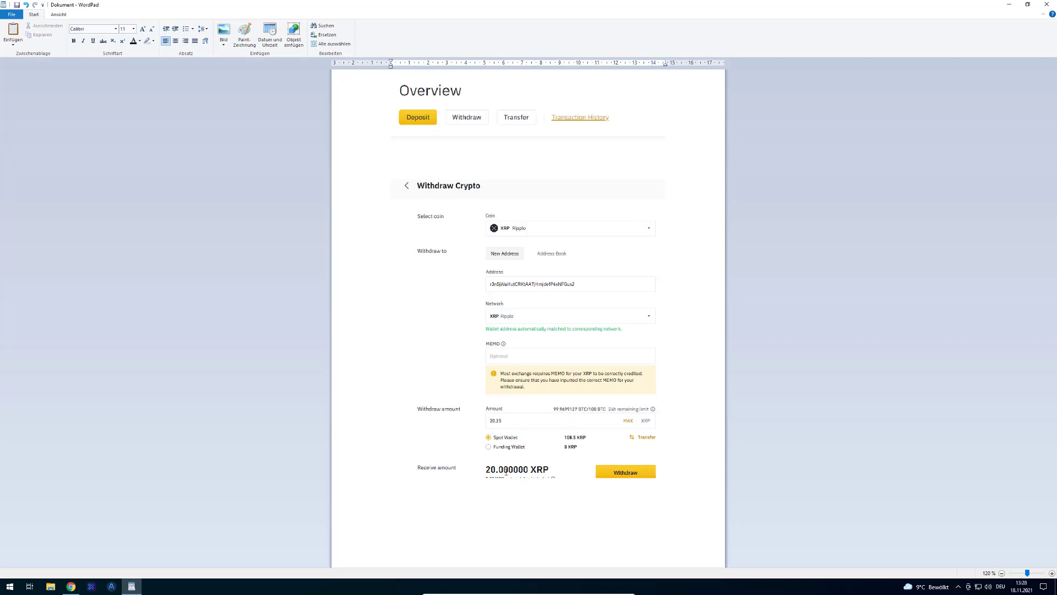
Put WordPad and Chrome away and move the XUMM emulator toward the desktop centre
left_click(1009, 6)
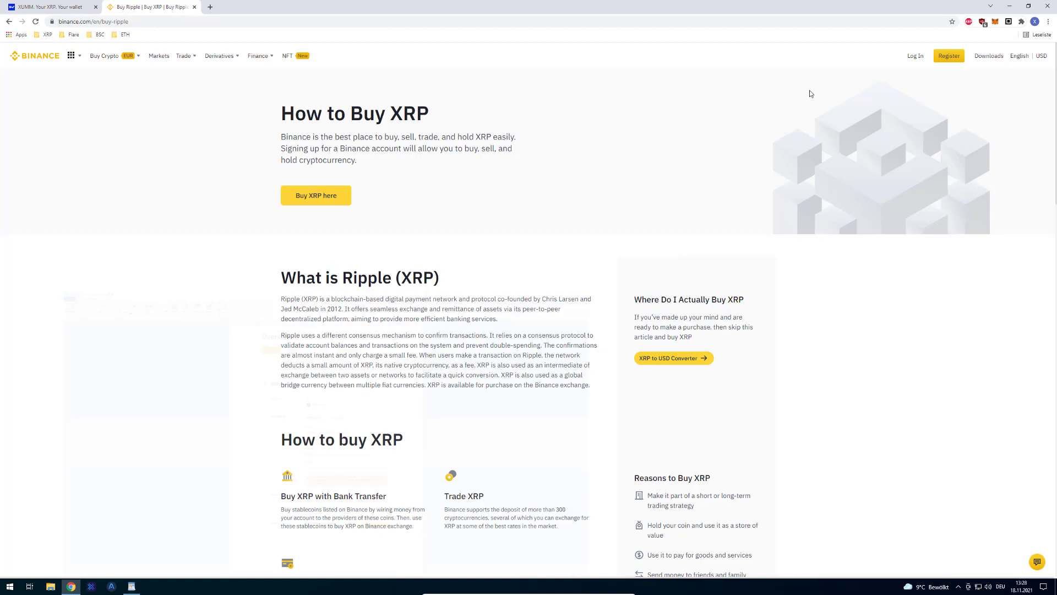
left_click(1010, 7)
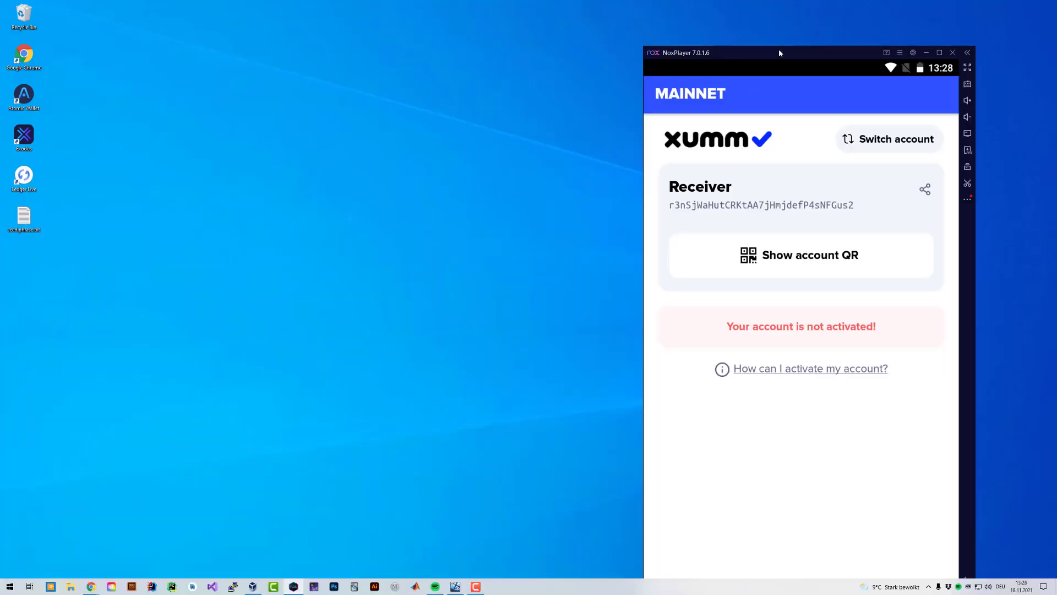
left_click_drag(779, 49, 480, 7)
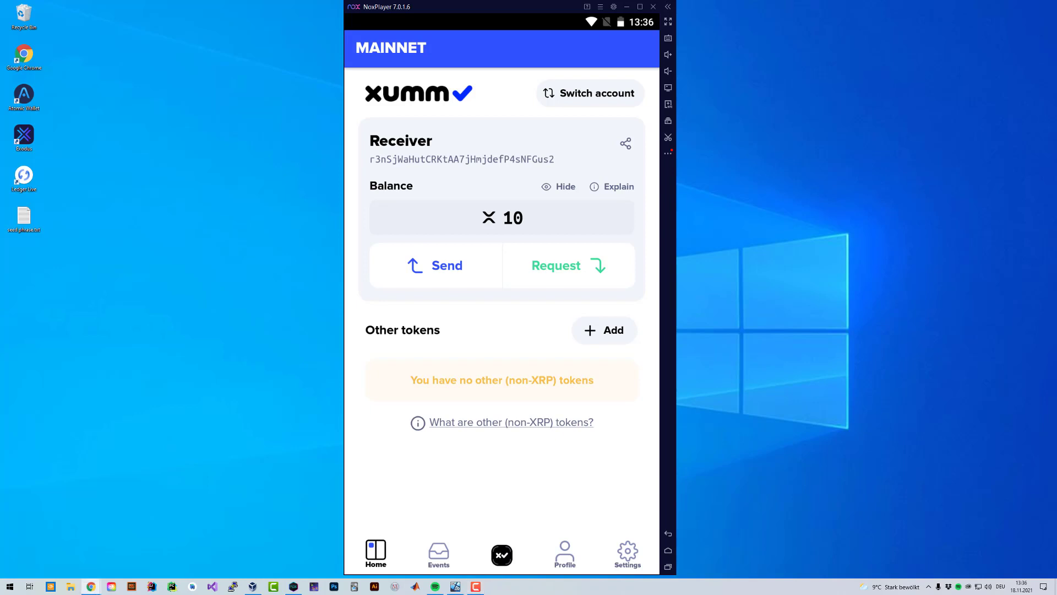
View XUMM's balance breakdown: 20 XRP owned, 10 spendable, 10 reserved
left_click(625, 143)
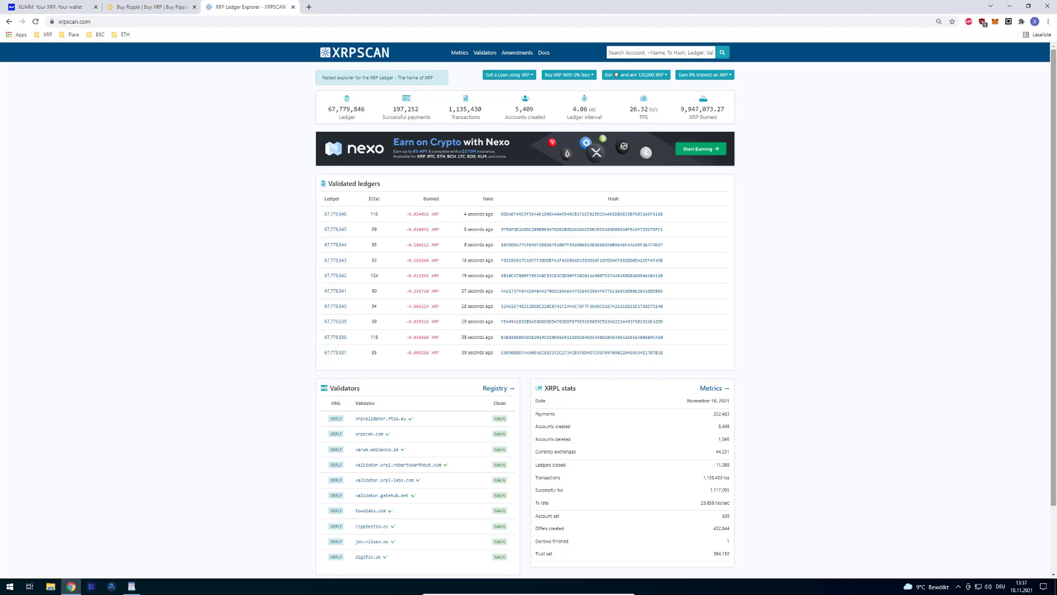
key("alt+Tab")
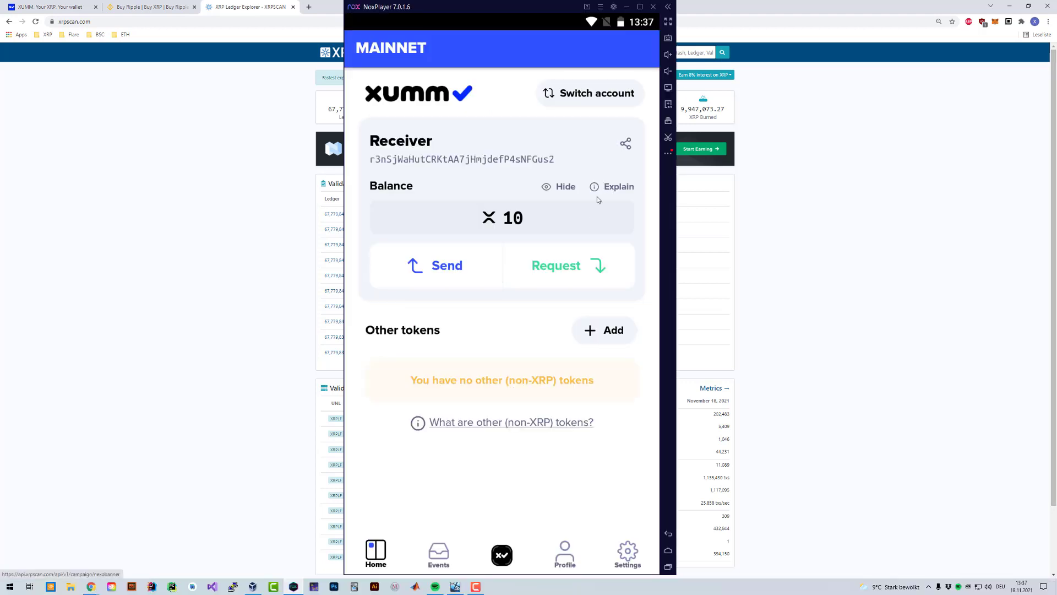
left_click(613, 186)
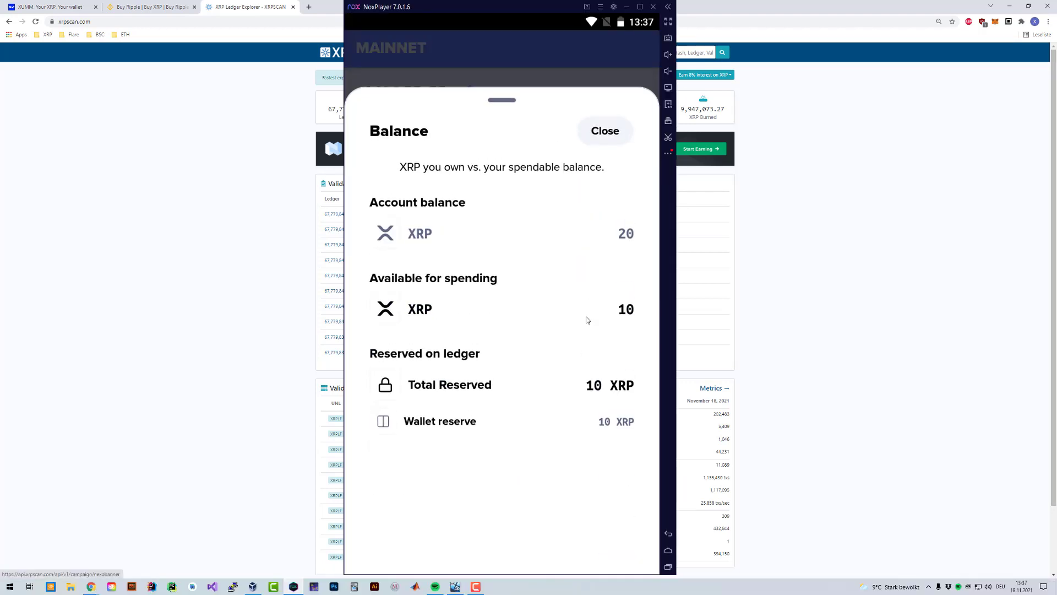
key("Escape")
Show the Receiver address QR sheet, dismiss it and return to XRPSCAN
left_click(566, 259)
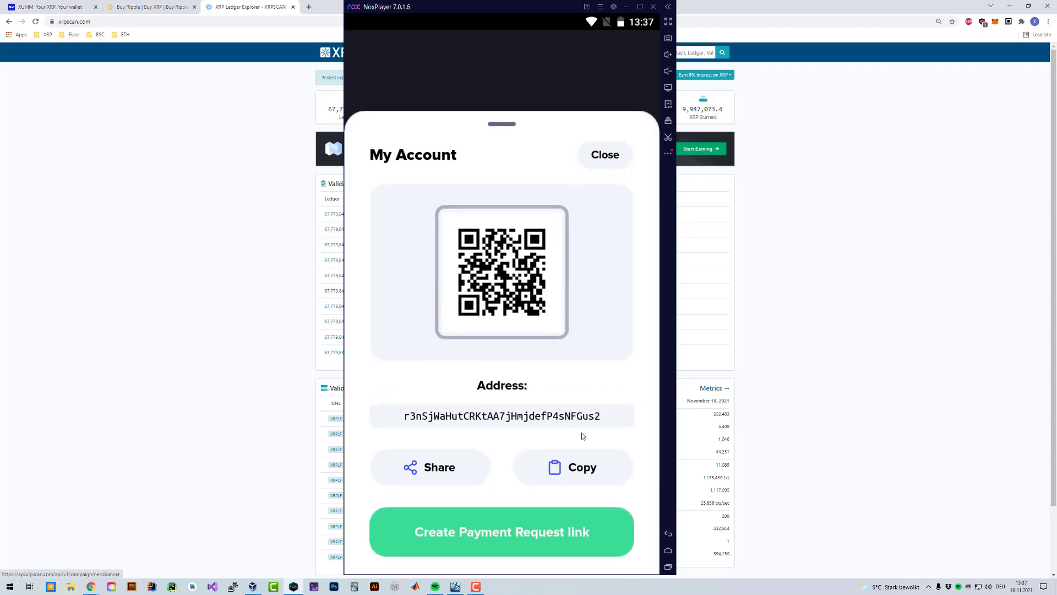
key("Escape")
key("alt+Tab")
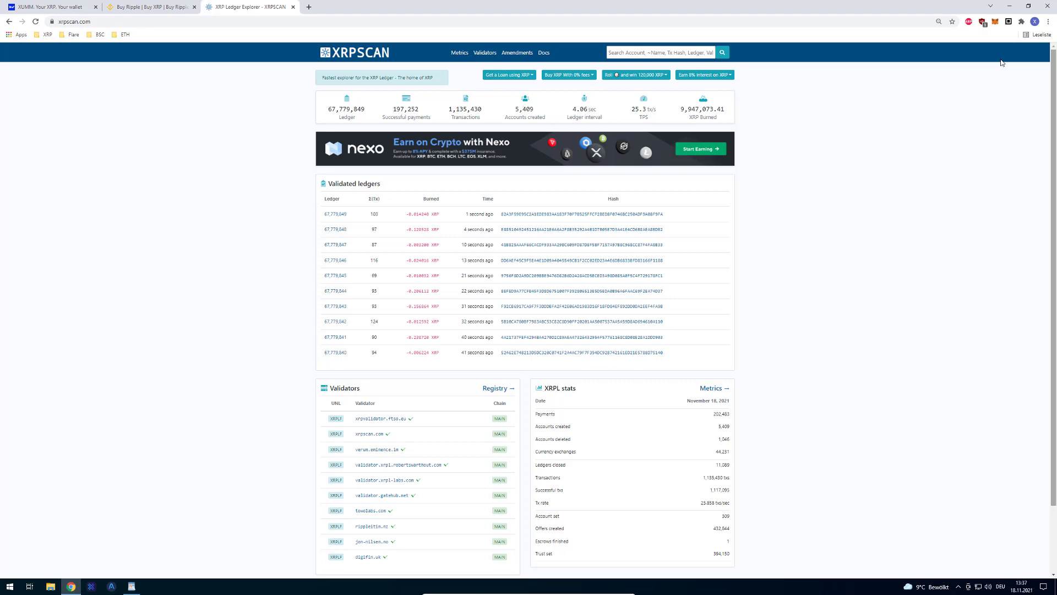
Look up the pasted wallet address on XRPSCAN and enlarge the page
left_click(661, 52)
key("ctrl+v")
key("Return")
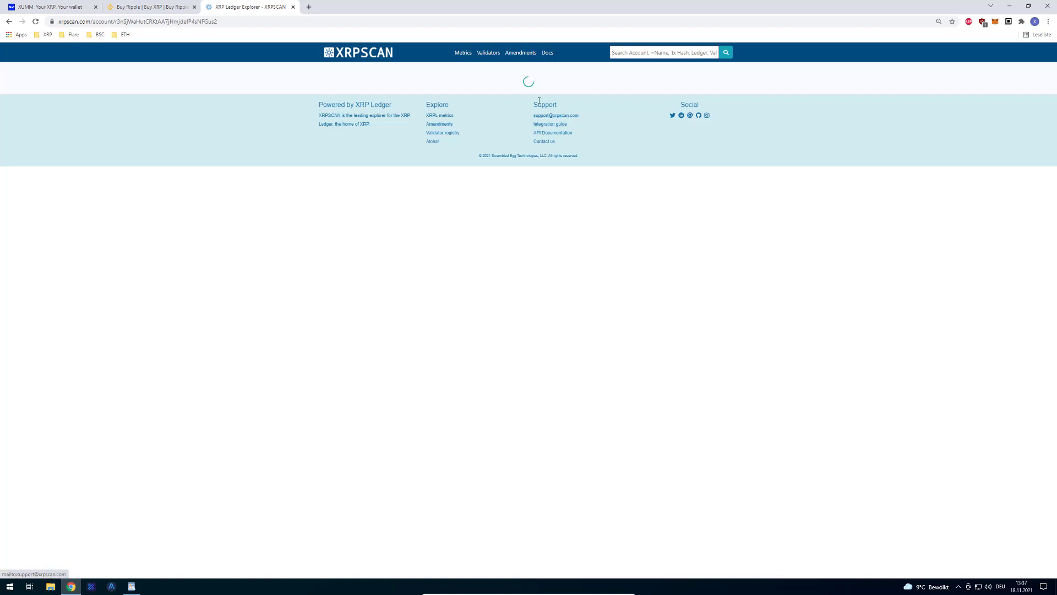
key("ctrl+plus")
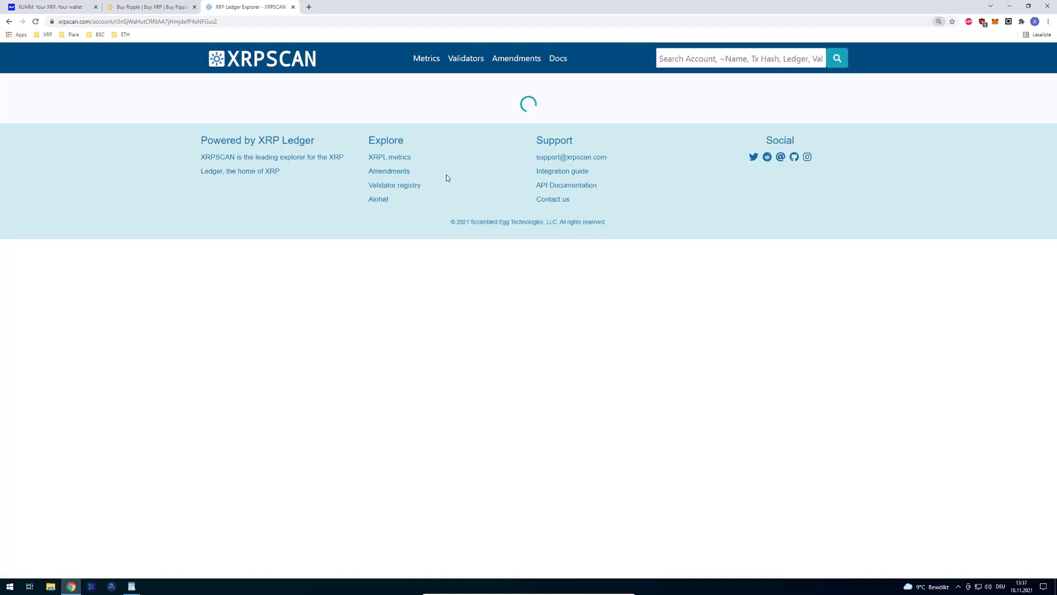
Look up the same address on bithomp.com in a new tab and mark the 20.00 XRP deposit
key("ctrl+t")
type("bithomp.com")
key("Return")
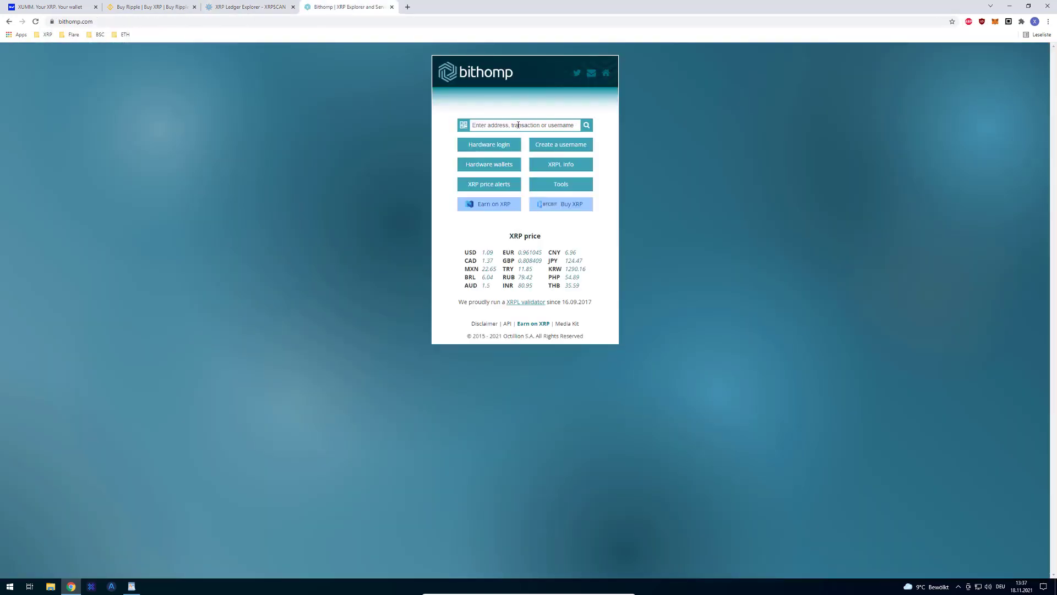
left_click(517, 124)
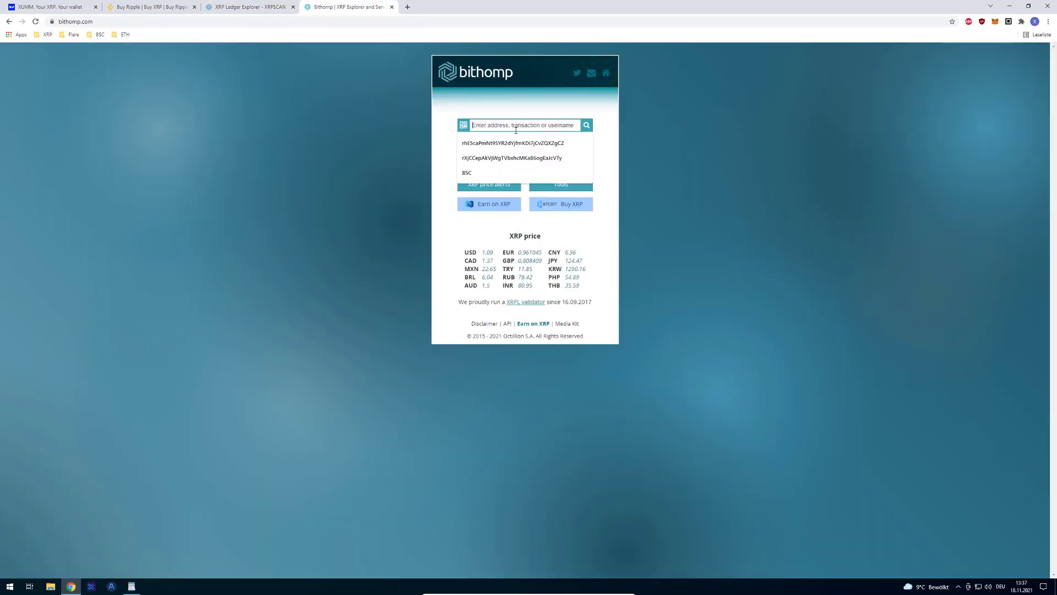
key("ctrl+v")
key("Return")
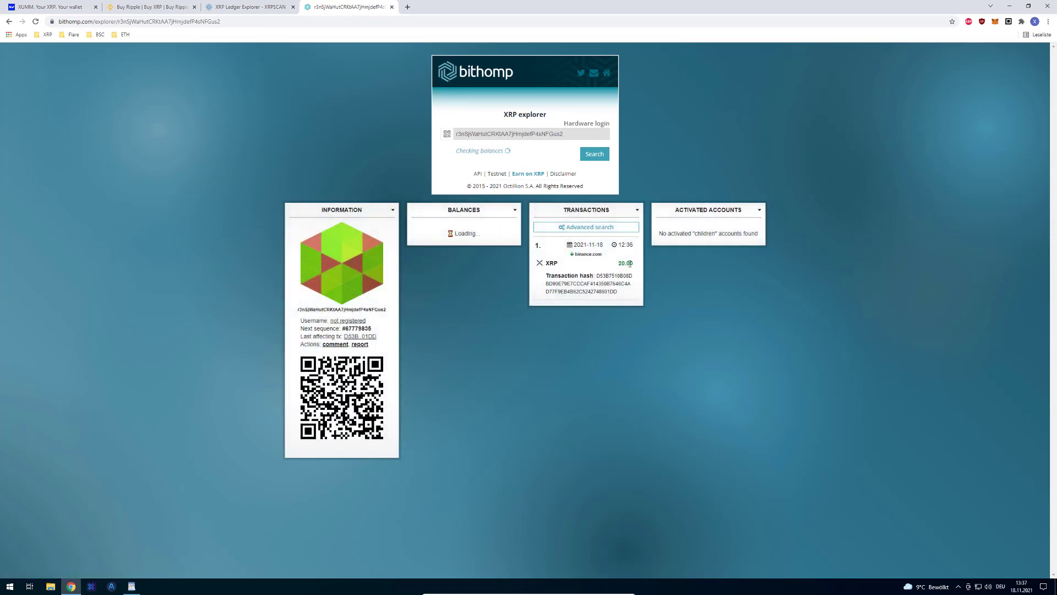
left_click_drag(618, 263, 629, 263)
Back on XRPSCAN, confirm 20 XRP balance with 10 reserved and 10 available
left_click(248, 8)
left_click_drag(730, 283, 773, 284)
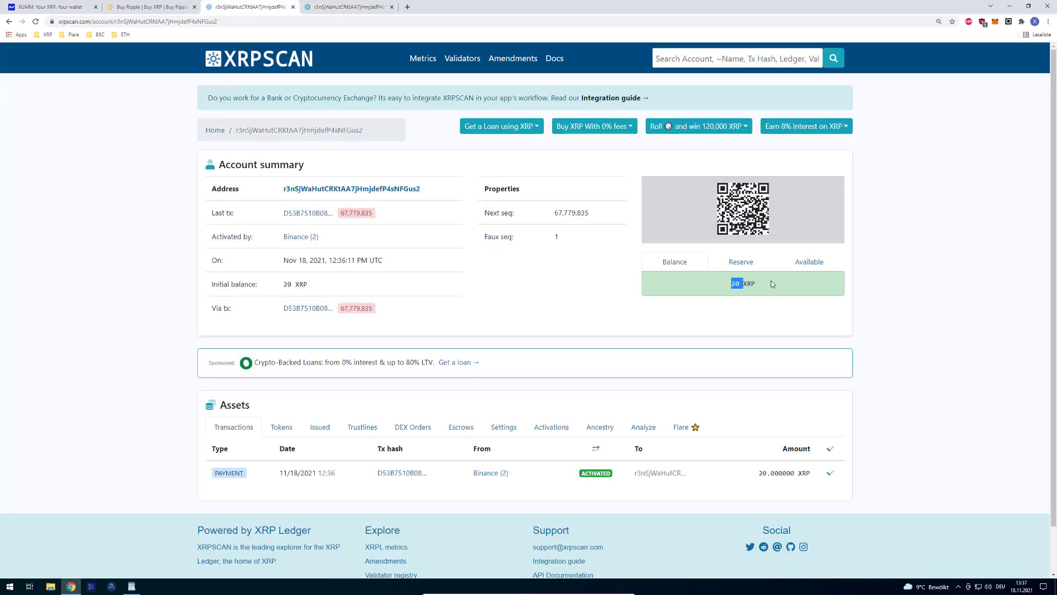
left_click(741, 261)
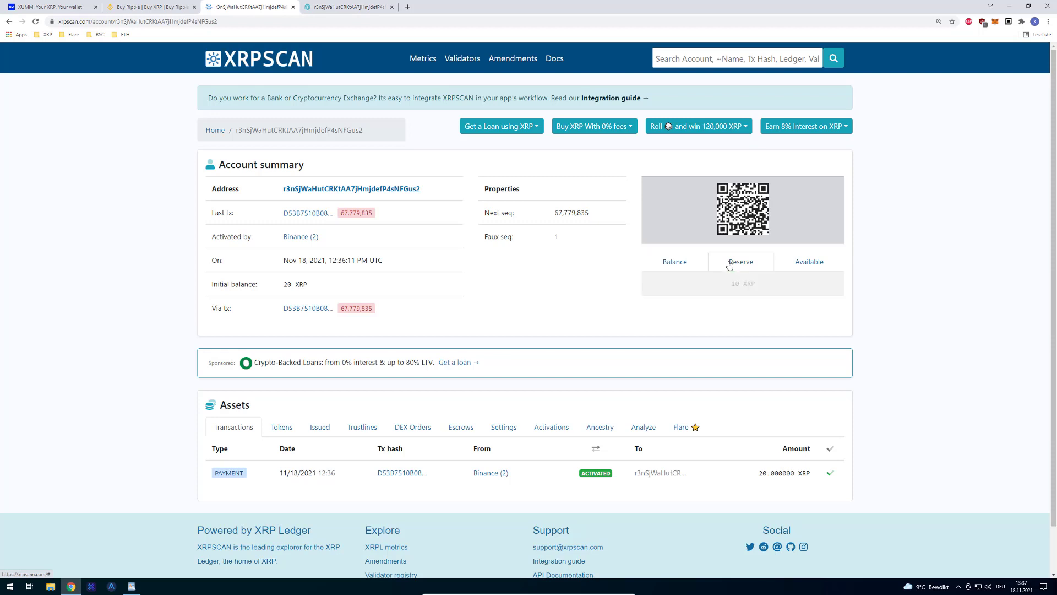
left_click(810, 261)
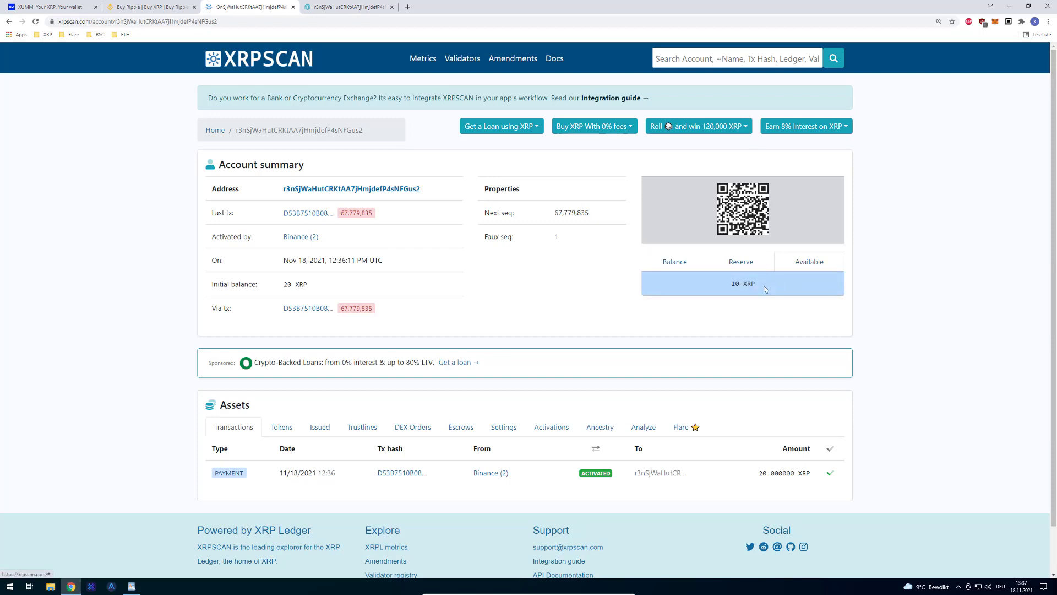
left_click_drag(758, 284, 730, 283)
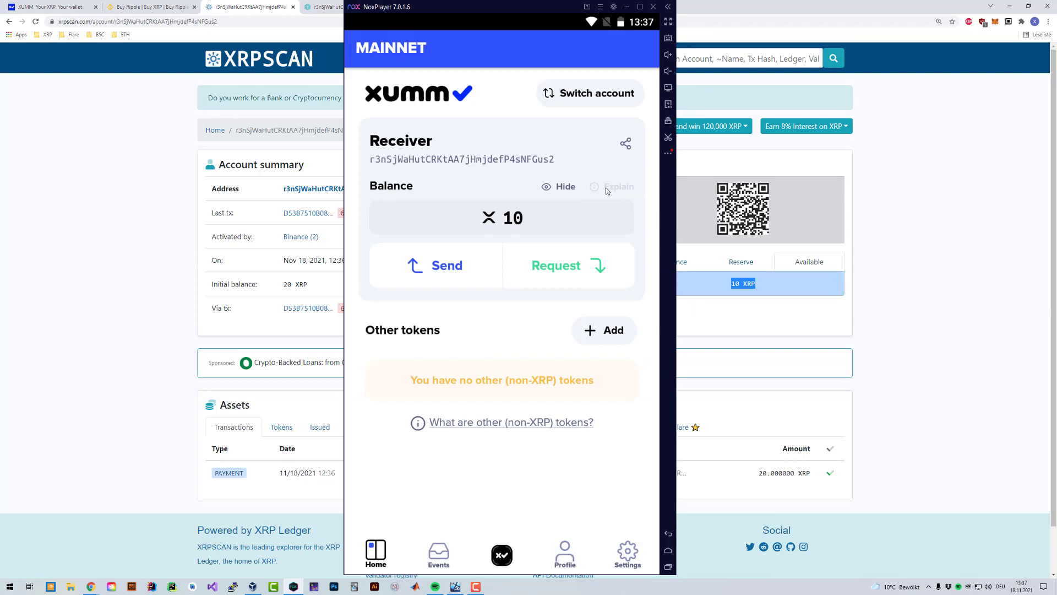
Review the balance explanation, then choose Bitstamp's US Dollar from the add-token list
left_click(605, 188)
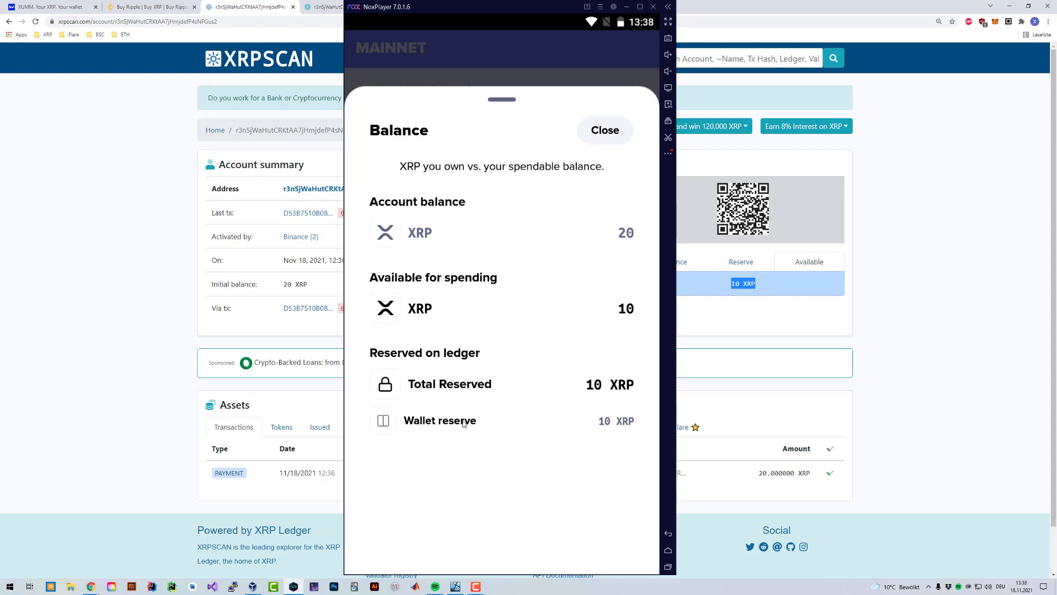
left_click(582, 130)
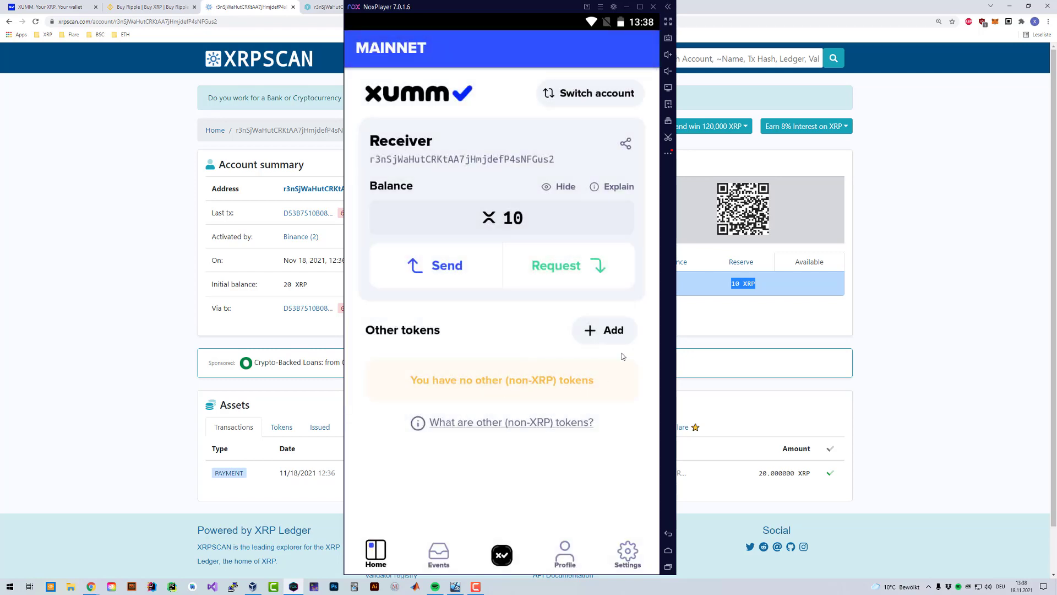
left_click(611, 332)
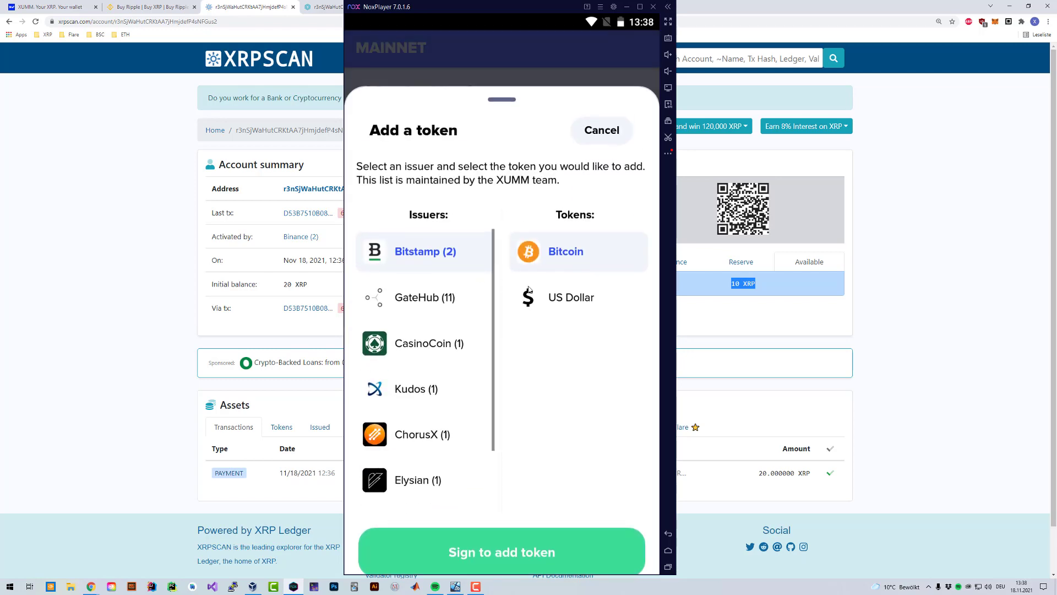
left_click(545, 298)
Sign the add-token transaction, slide to accept and continue past the issuer risk warning
left_click(538, 545)
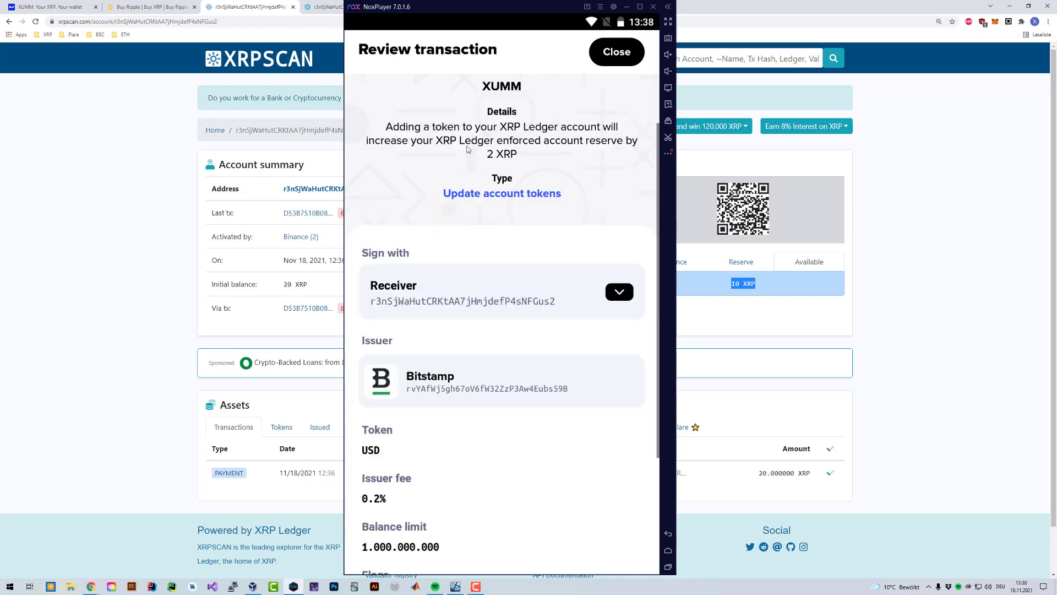
scroll(501, 331, "down", 5)
left_click_drag(382, 529, 612, 530)
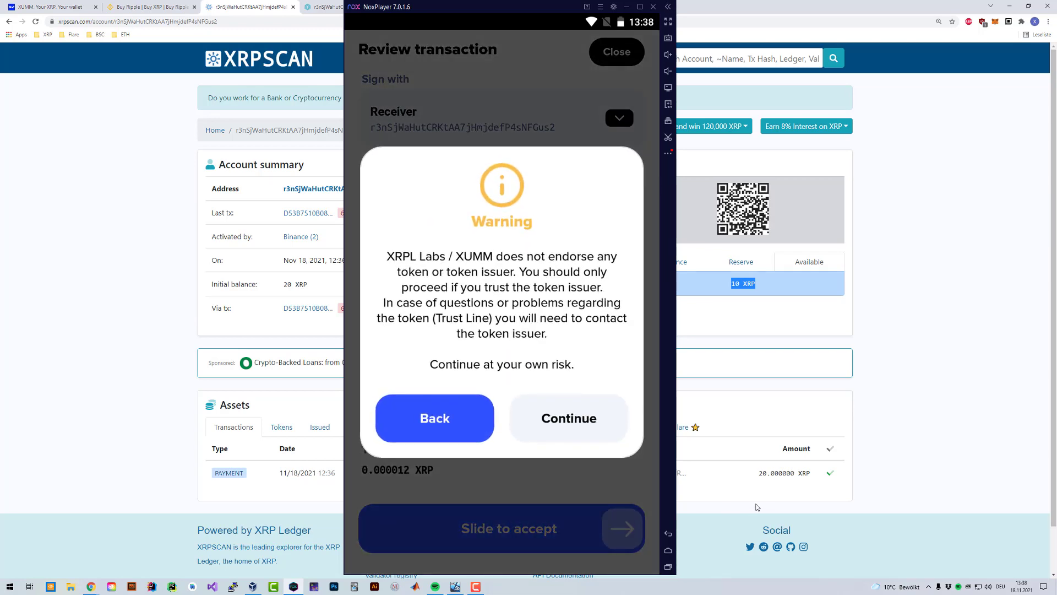
left_click(569, 418)
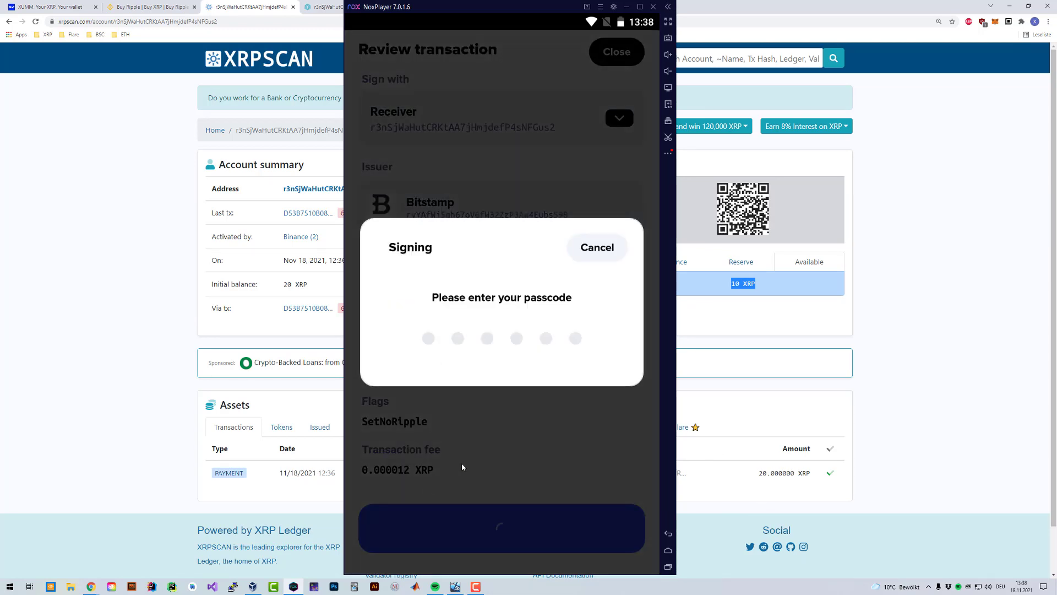
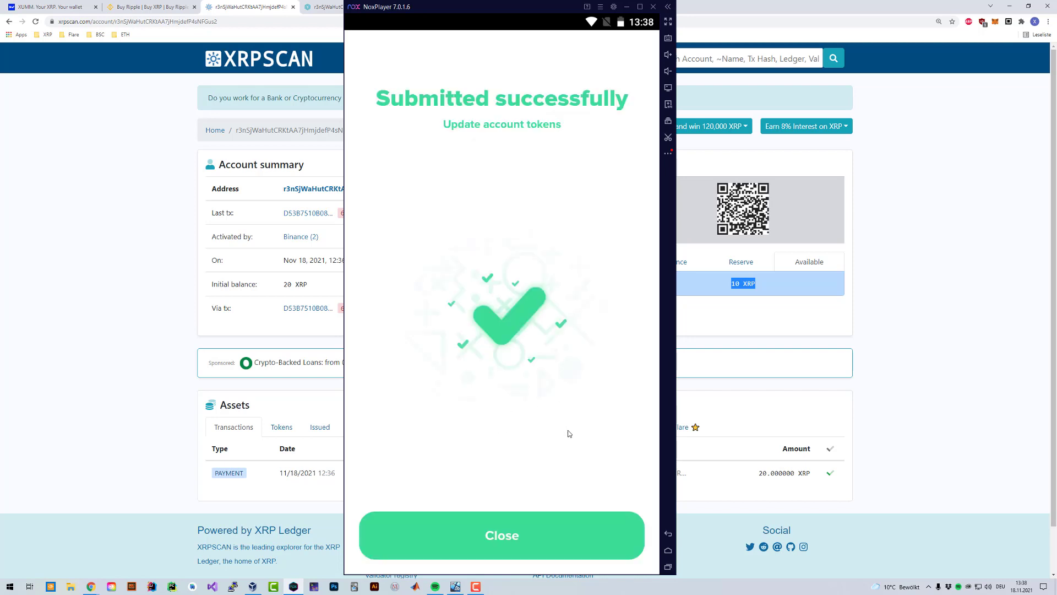
Return to wallet home, check reserves now at 12 XRP, and peek at US Dollar token options
left_click(570, 532)
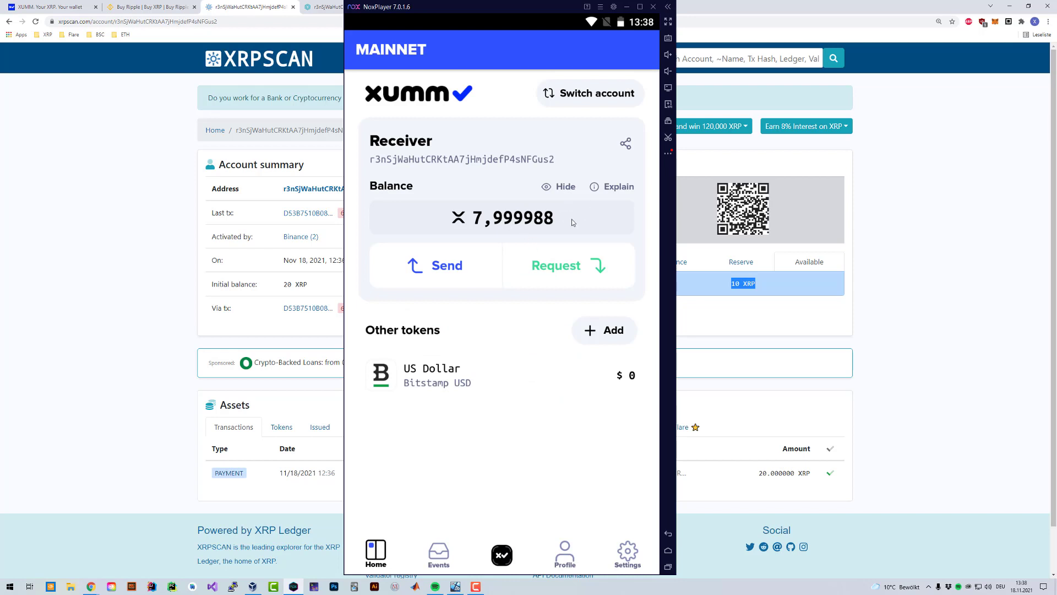
left_click(610, 188)
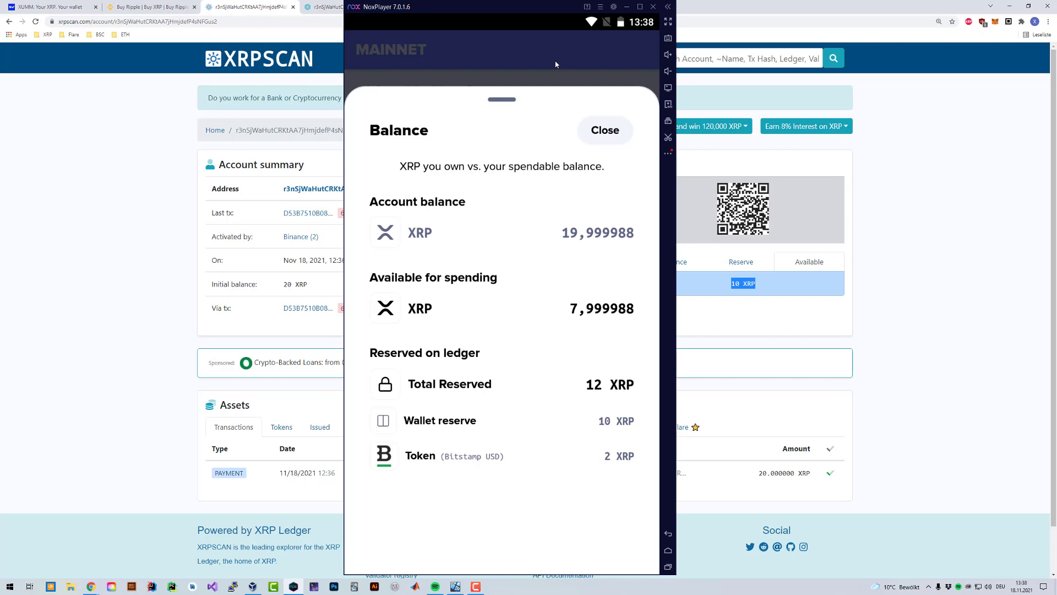
left_click(567, 91)
left_click(467, 380)
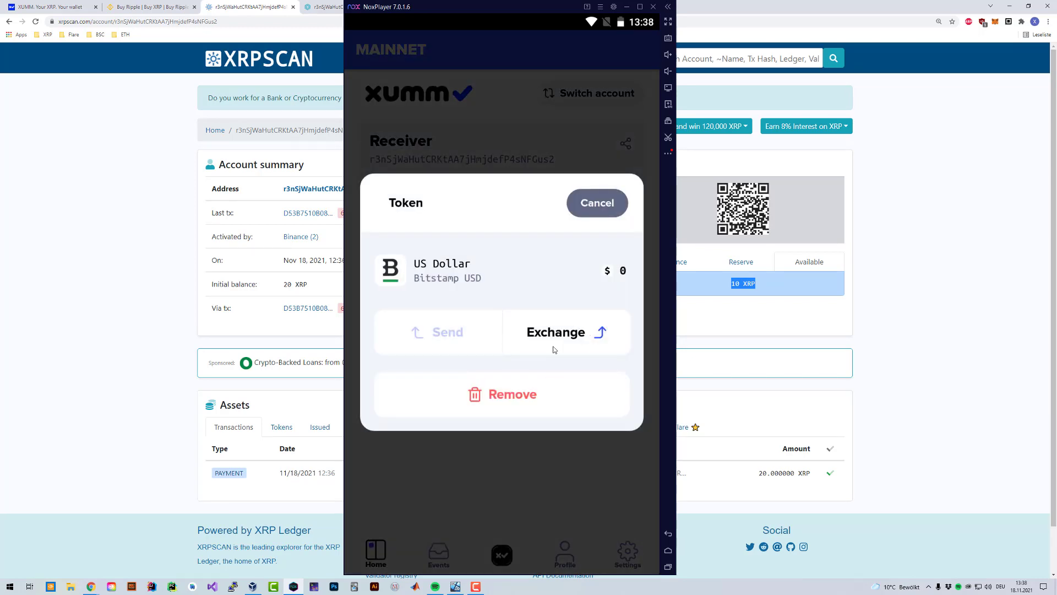
left_click(626, 207)
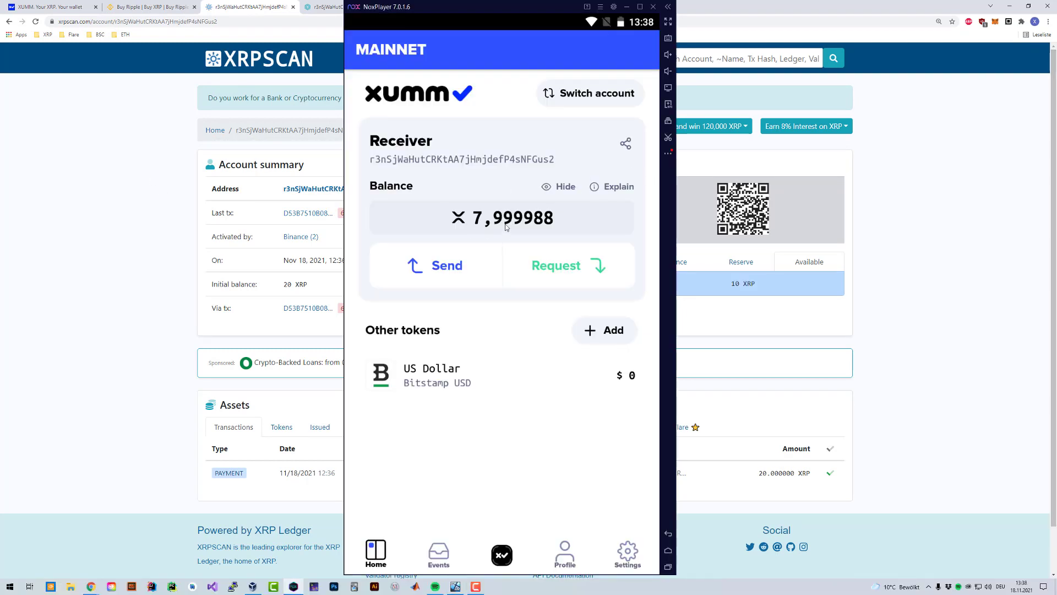
Toggle the balance to dollars and back, then recheck 7.999988 spendable with 12 reserved
left_click(514, 212)
left_click(514, 211)
left_click(615, 189)
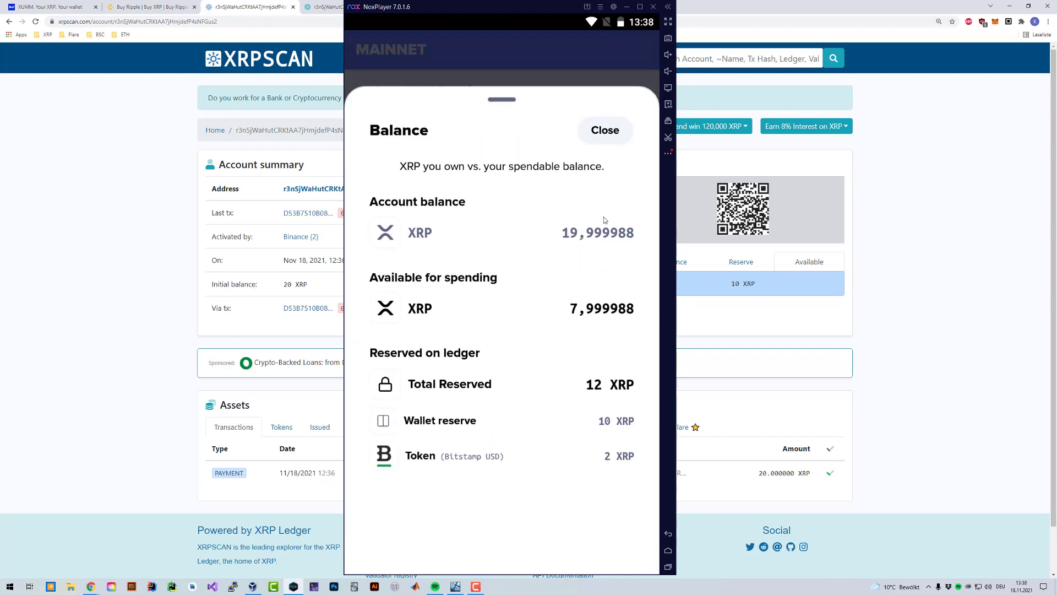
left_click(567, 99)
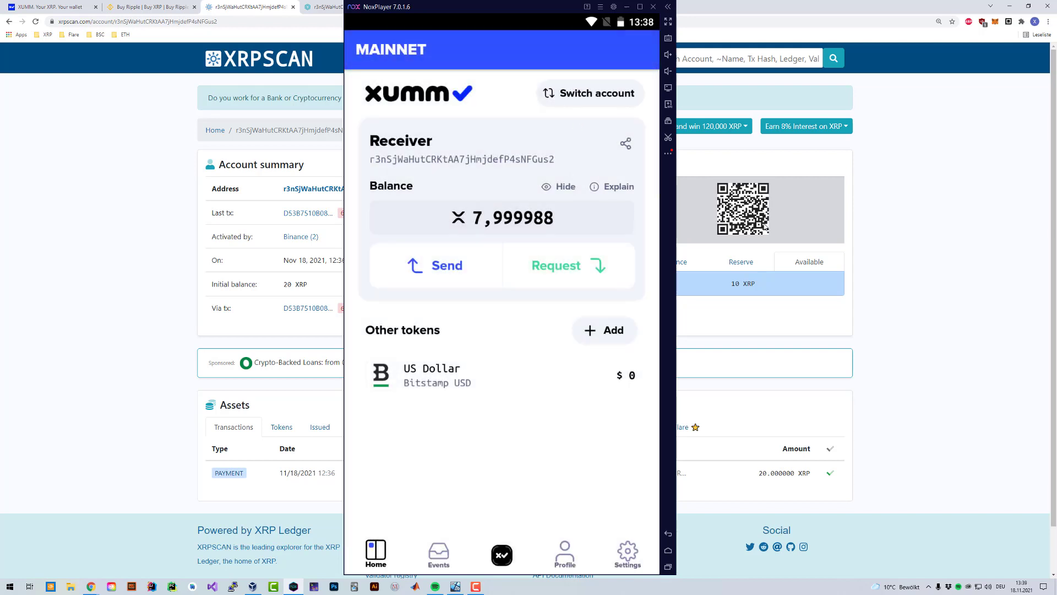